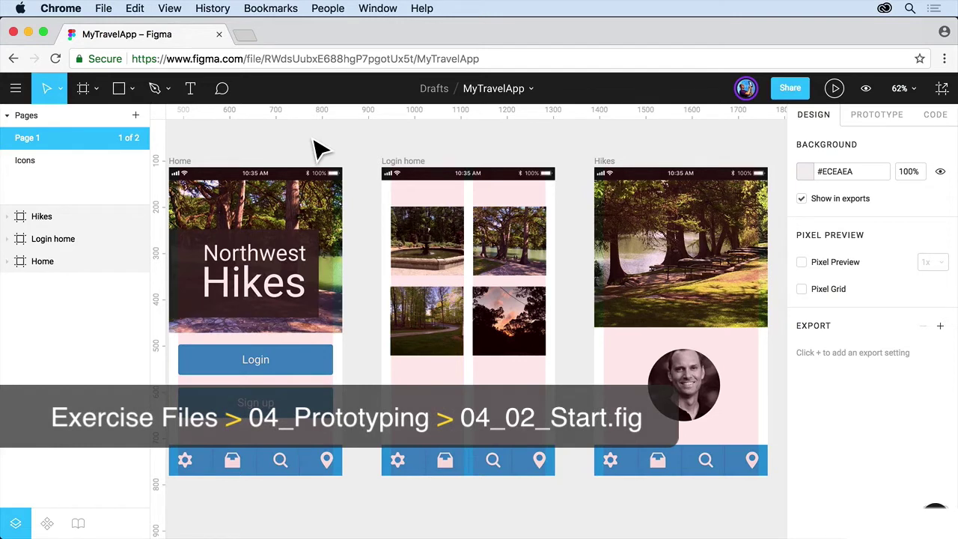
Fit the Home, Login home and Hikes frames in view and turn off layout grids
{"action": "key", "text": "shift+1"}
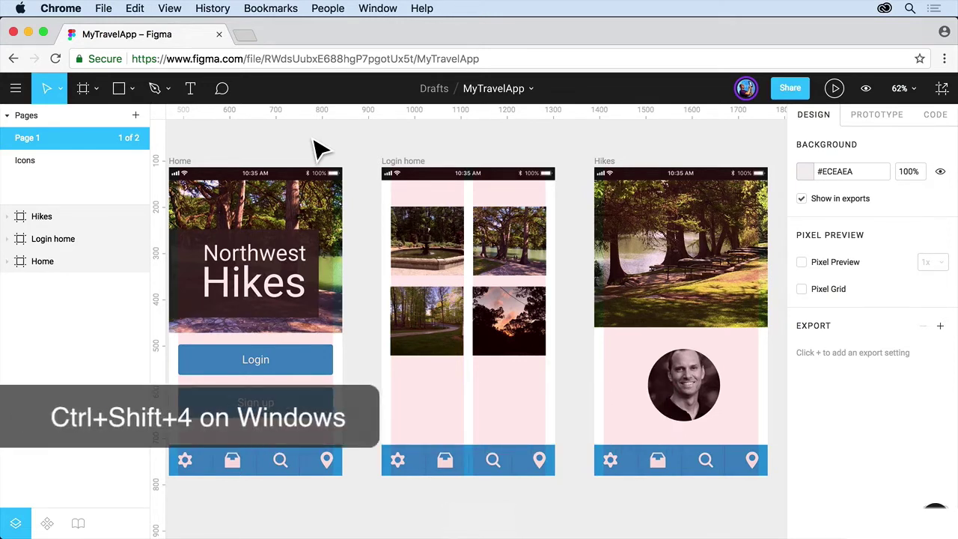
{"action": "key", "text": "ctrl+g"}
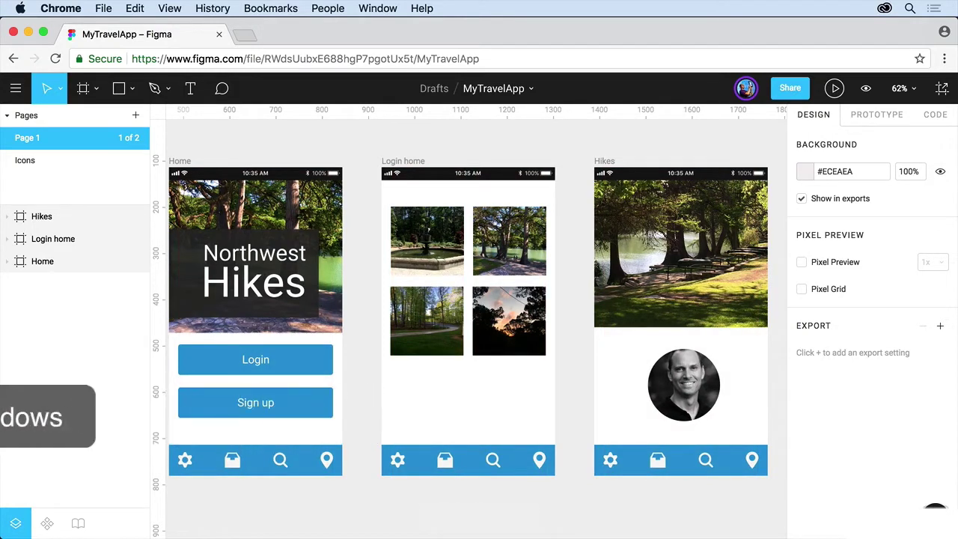
In the Prototype panel, try Login home as the Origin, then set the starting frame back to Home
{"action": "left_click", "coordinate": [880, 115]}
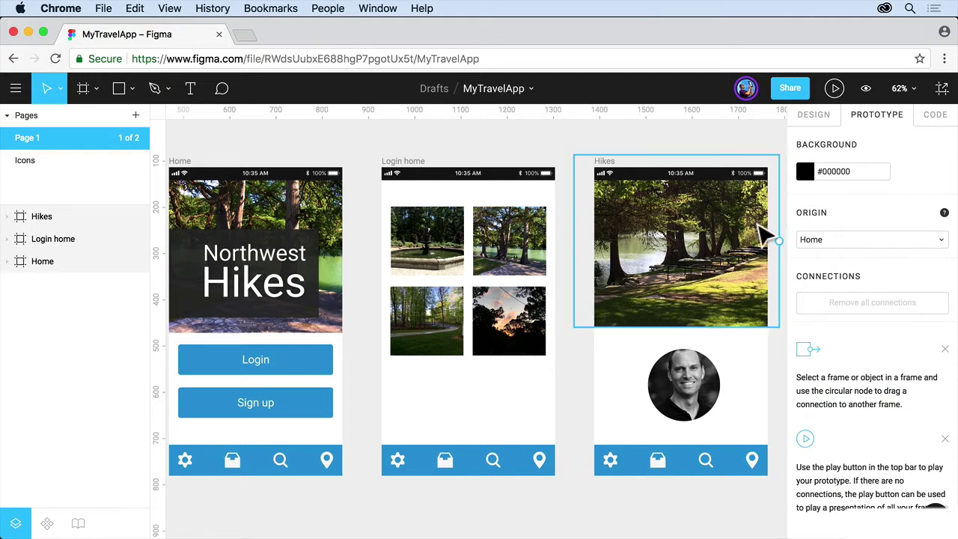
{"action": "left_click", "coordinate": [845, 241]}
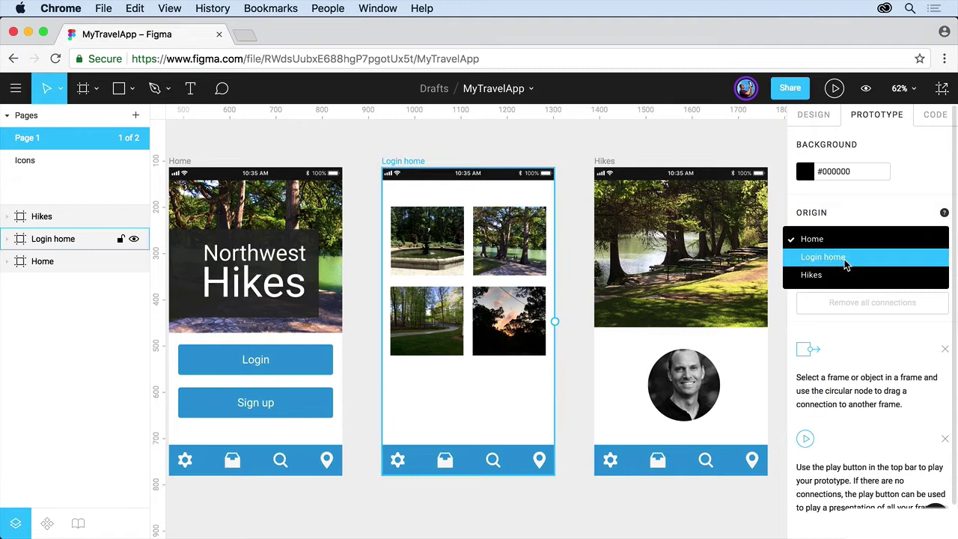
{"action": "left_click", "coordinate": [845, 262]}
{"action": "left_click", "coordinate": [846, 241]}
{"action": "left_click", "coordinate": [841, 221]}
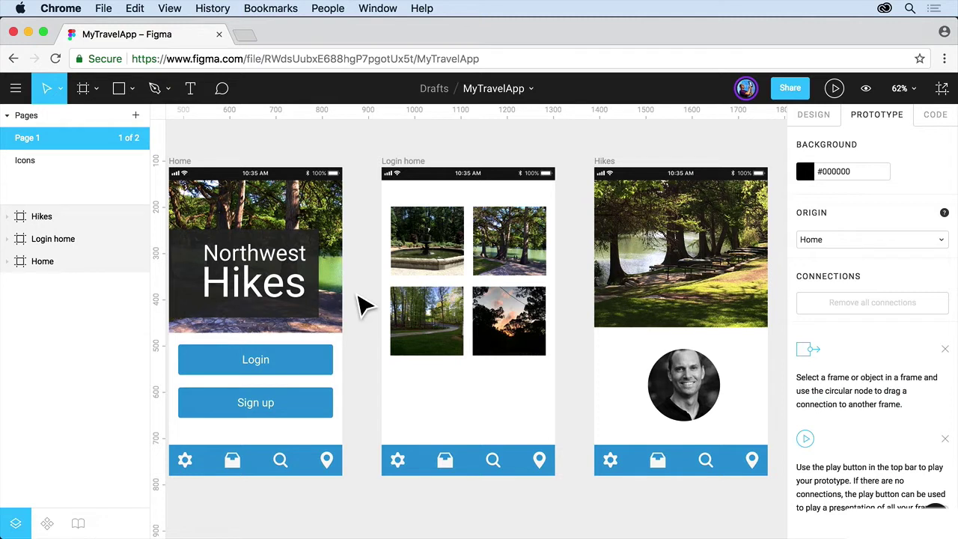
Select search_icon in Home's tab bar and connect it to the Login home frame
{"action": "left_click", "coordinate": [190, 167]}
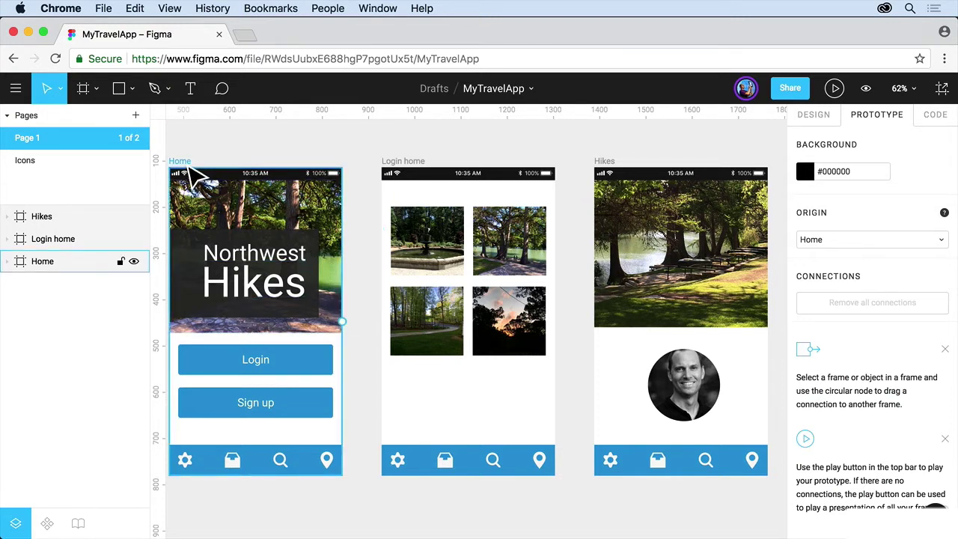
{"action": "key", "text": "Escape"}
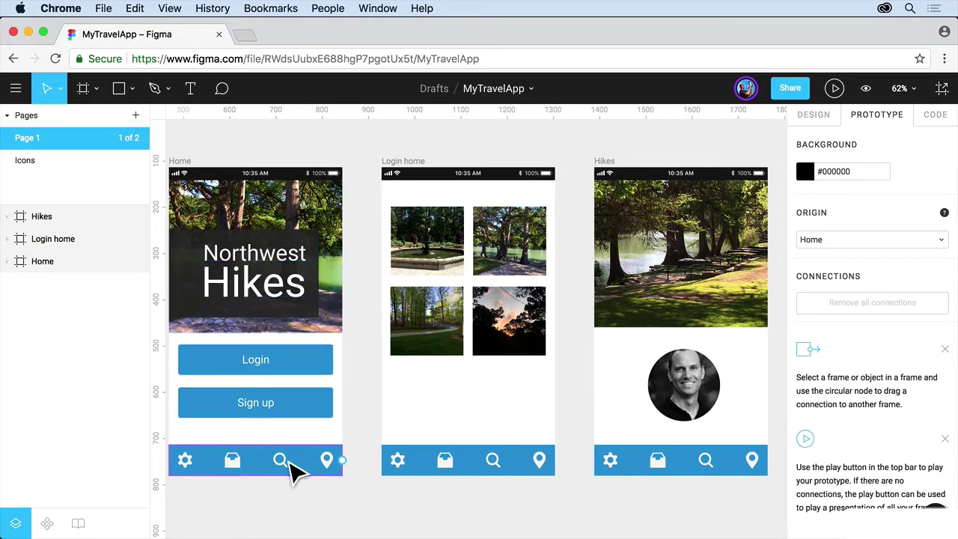
{"action": "left_click", "coordinate": [289, 461]}
{"action": "left_click", "coordinate": [289, 462]}
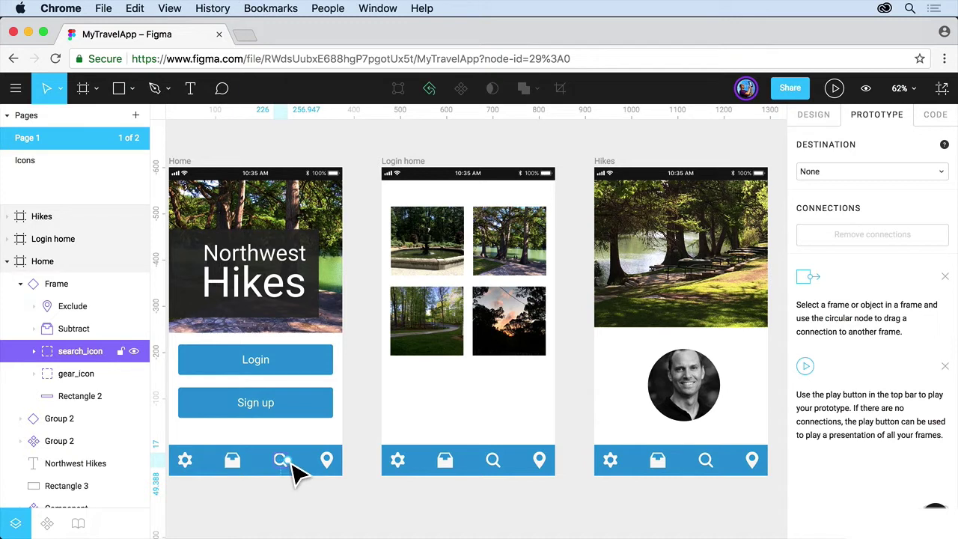
{"action": "left_click_drag", "start_coordinate": [293, 461], "coordinate": [406, 348]}
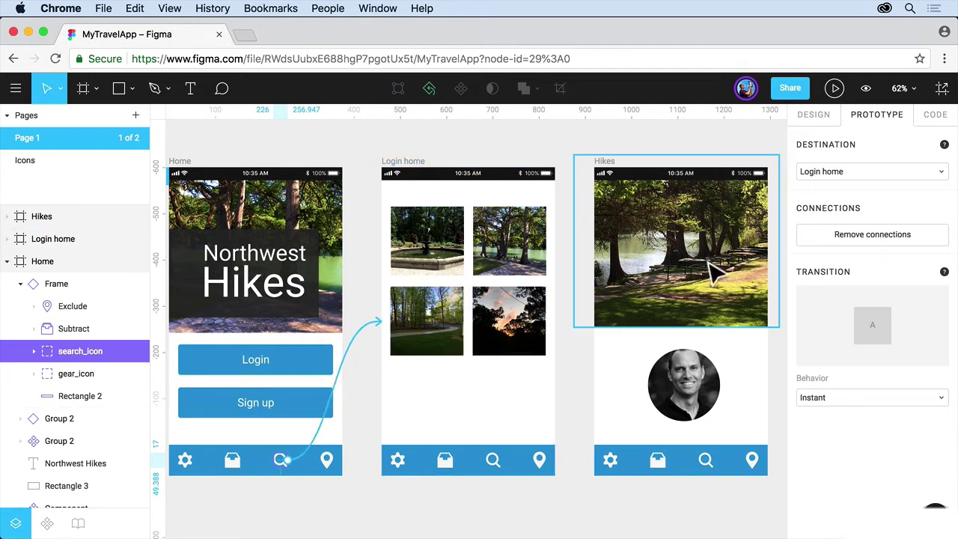
{"action": "mouse_move", "coordinate": [874, 328]}
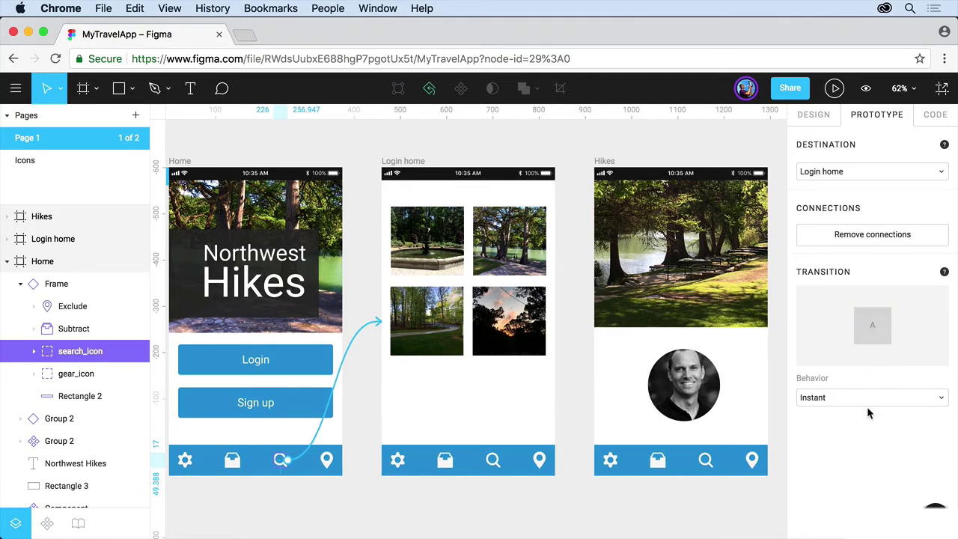
Give the search icon's link a Push animation, 300ms, direction right, easing Ease In And Out
{"action": "left_click", "coordinate": [869, 398]}
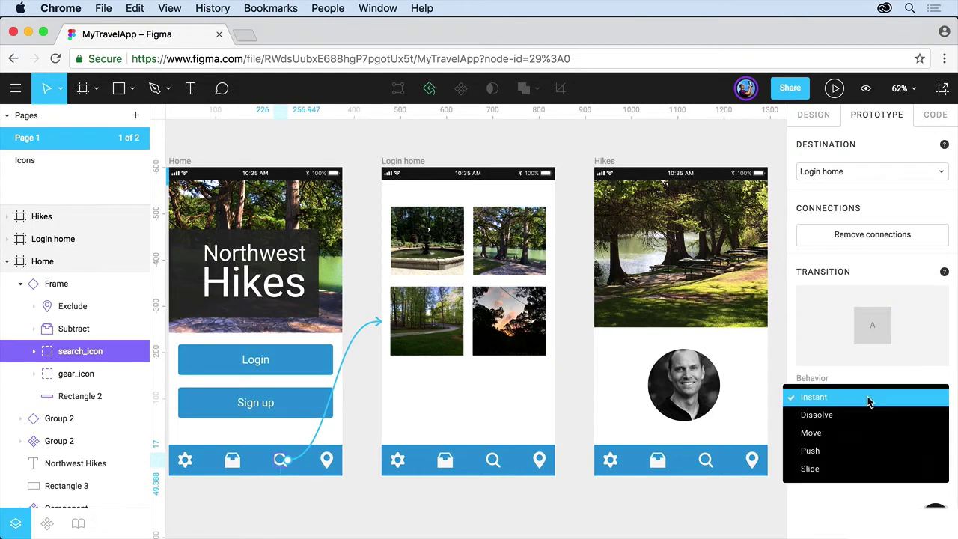
{"action": "left_click", "coordinate": [860, 447]}
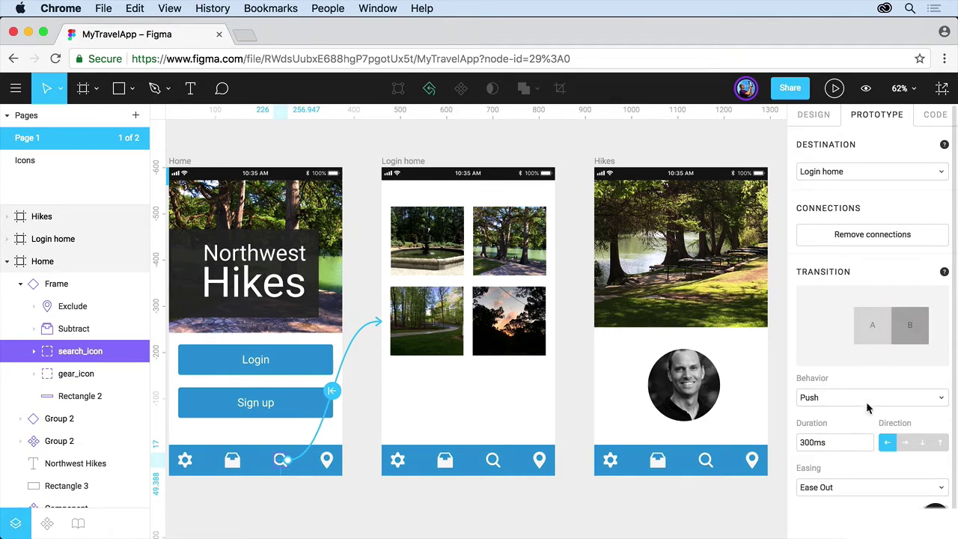
{"action": "left_click", "coordinate": [851, 447]}
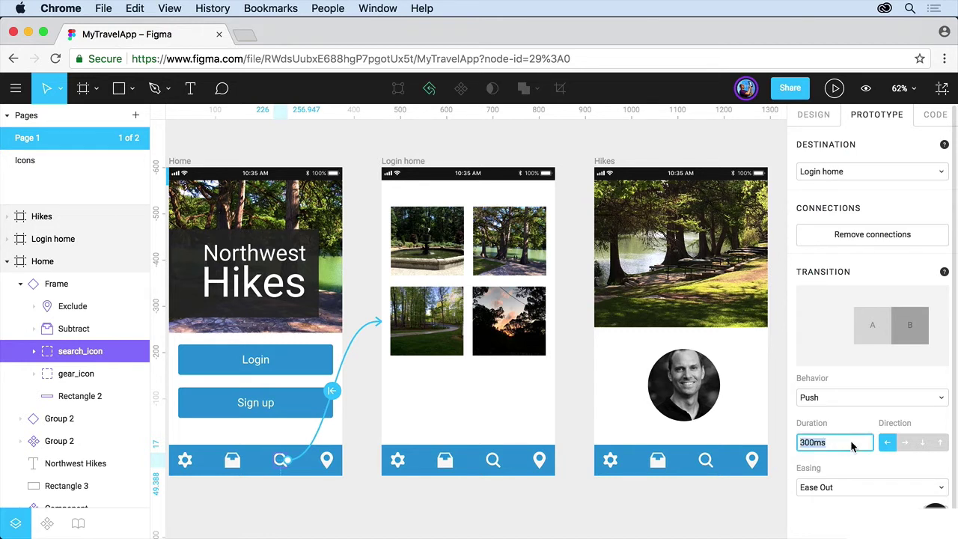
{"action": "left_click", "coordinate": [906, 442]}
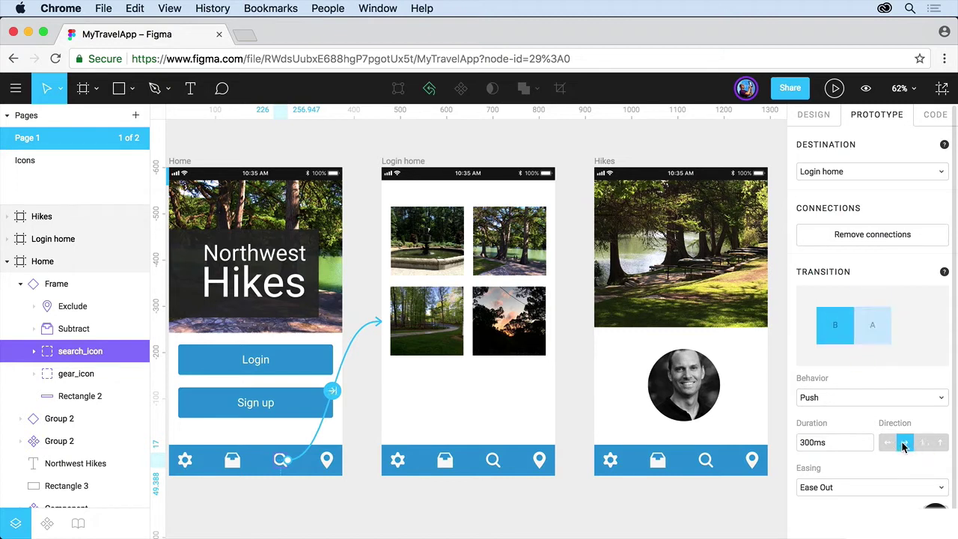
{"action": "left_click", "coordinate": [933, 488]}
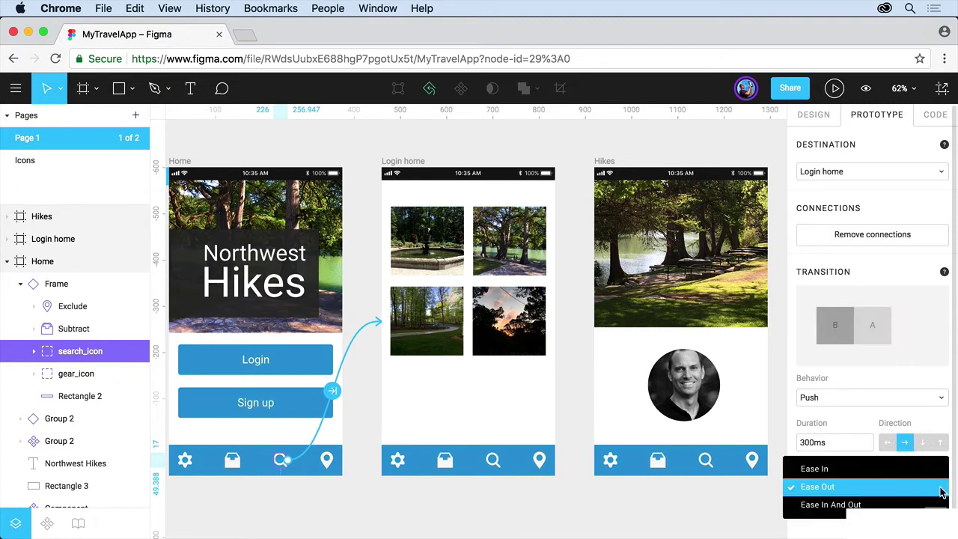
{"action": "left_click", "coordinate": [859, 506]}
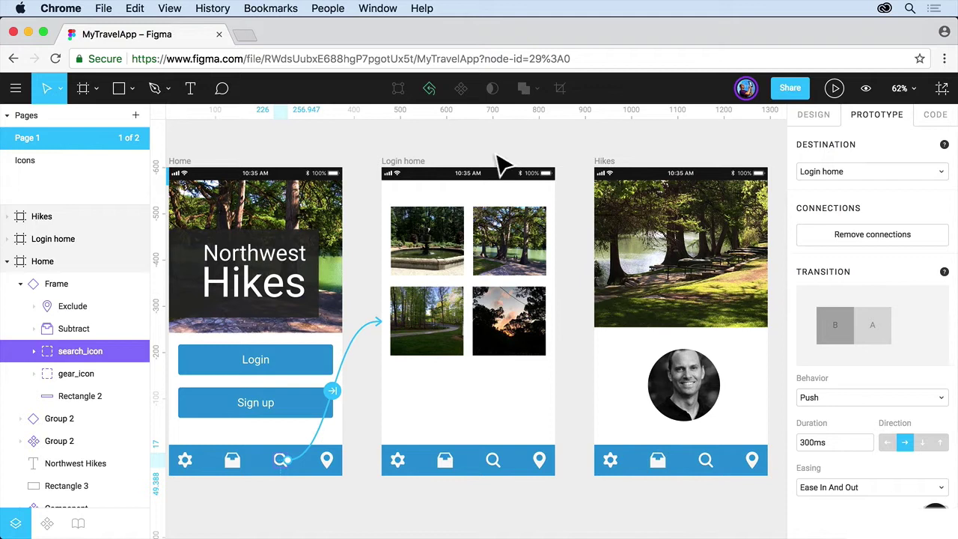
Connect the Login home frame to the Hikes frame with a prototype link
{"action": "left_click", "coordinate": [404, 171]}
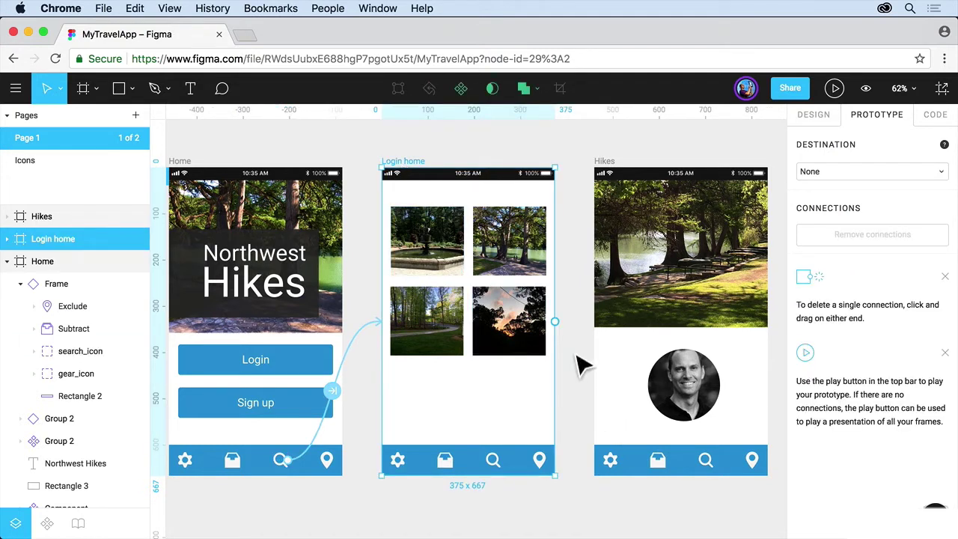
{"action": "left_click_drag", "start_coordinate": [558, 328], "coordinate": [629, 410]}
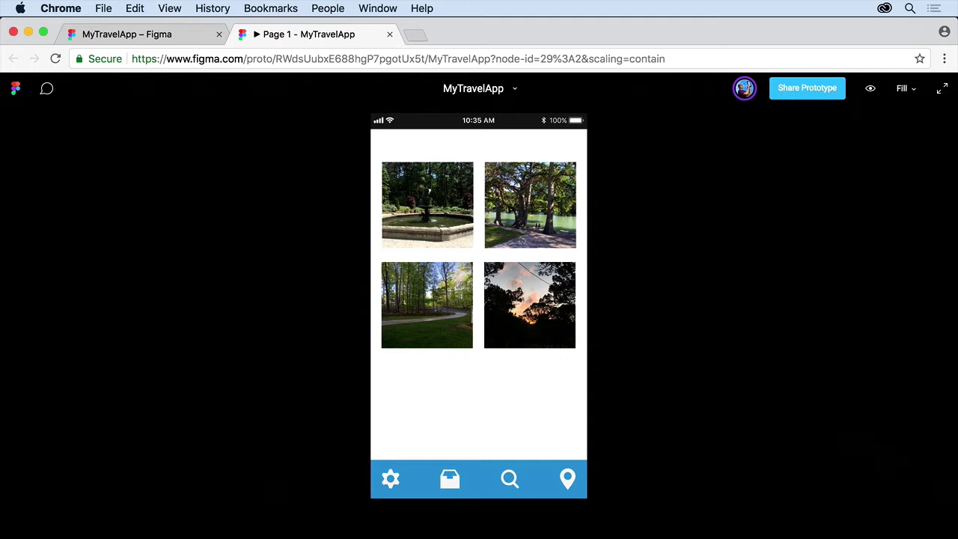
Restart the prototype at Home and tap the photo to reveal clickable hotspots
{"action": "key", "text": "r"}
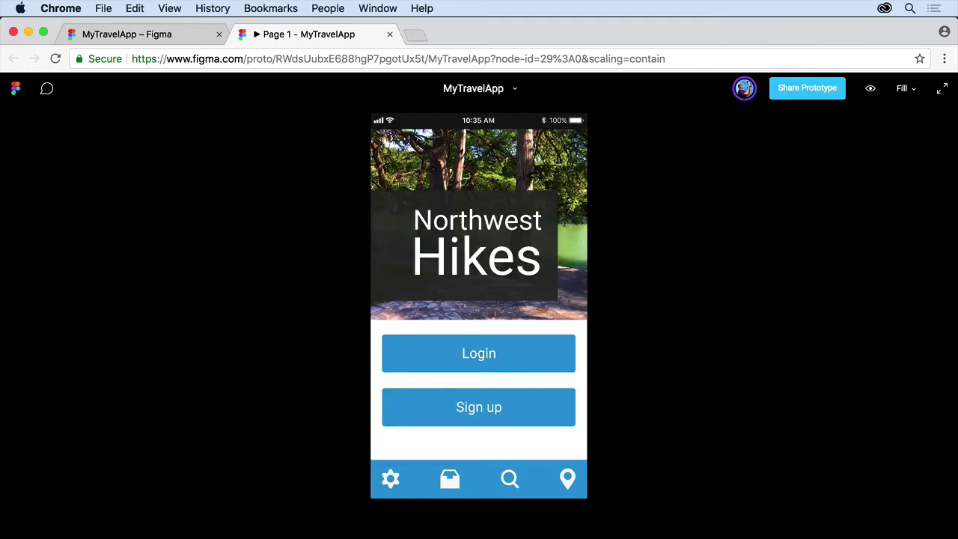
{"action": "left_click", "coordinate": [537, 183]}
{"action": "left_click", "coordinate": [538, 184]}
{"action": "left_click", "coordinate": [538, 183]}
{"action": "left_click", "coordinate": [537, 183]}
{"action": "left_click", "coordinate": [538, 184]}
Tap search to reach the photo grid, then navigate through to the Hikes profile screen
{"action": "left_click", "coordinate": [515, 485]}
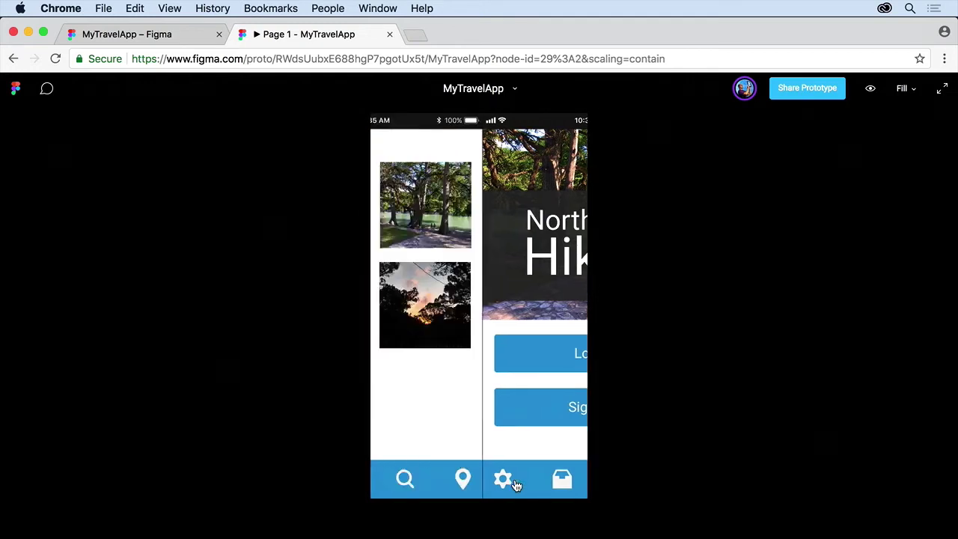
{"action": "left_click", "coordinate": [479, 380]}
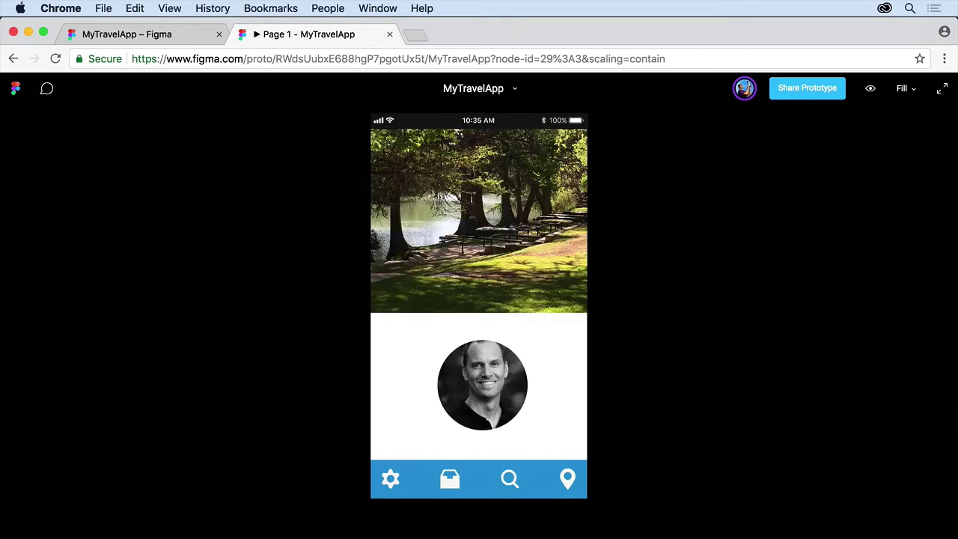
{"action": "left_click", "coordinate": [460, 472]}
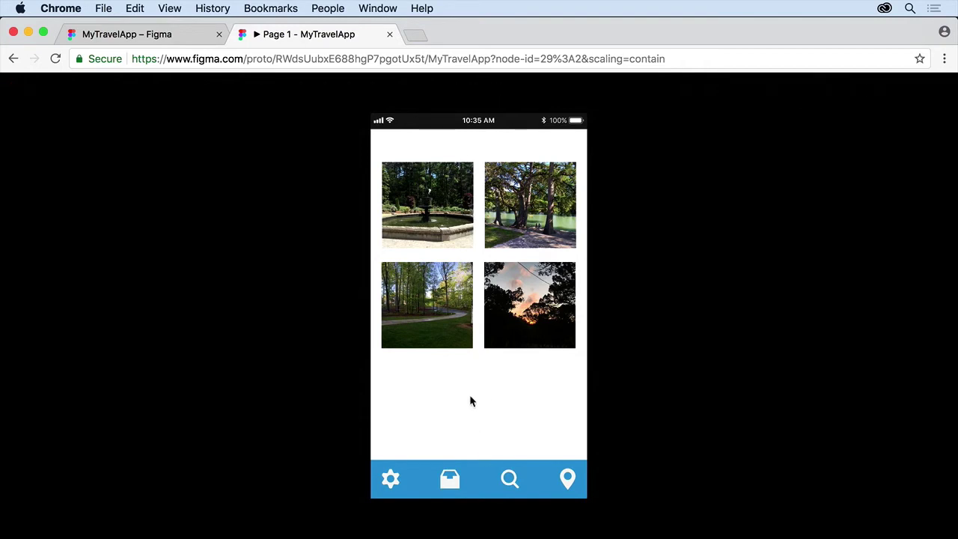
{"action": "left_click", "coordinate": [493, 420]}
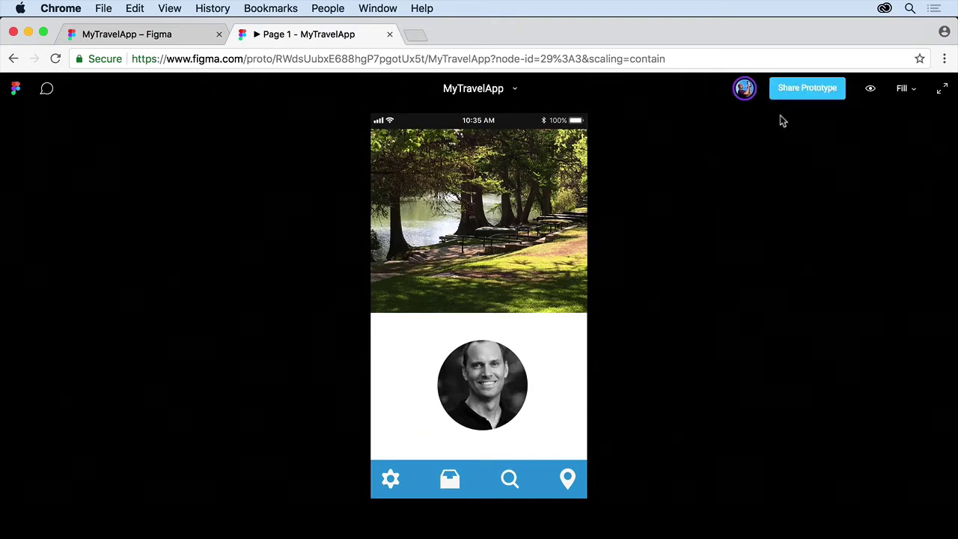
{"action": "left_click", "coordinate": [805, 96]}
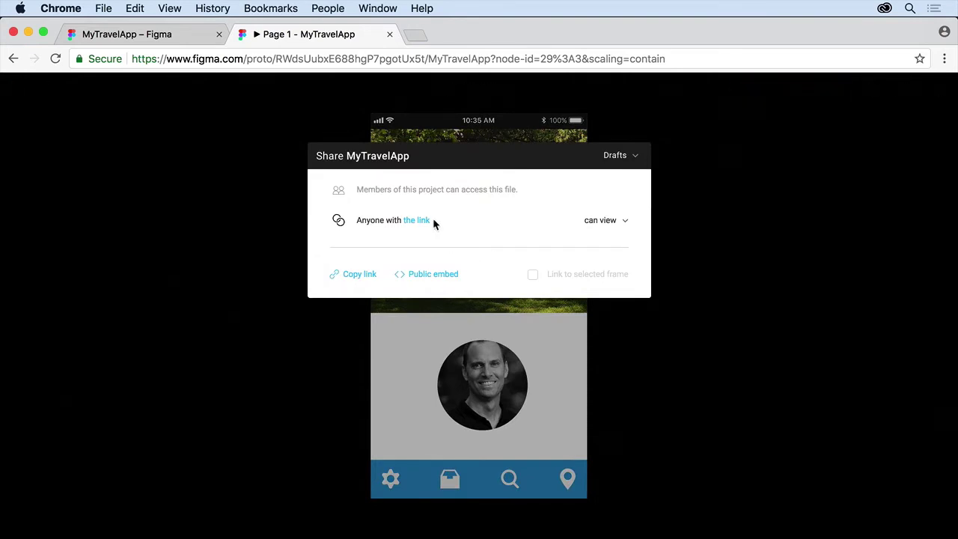
{"action": "left_click", "coordinate": [195, 279]}
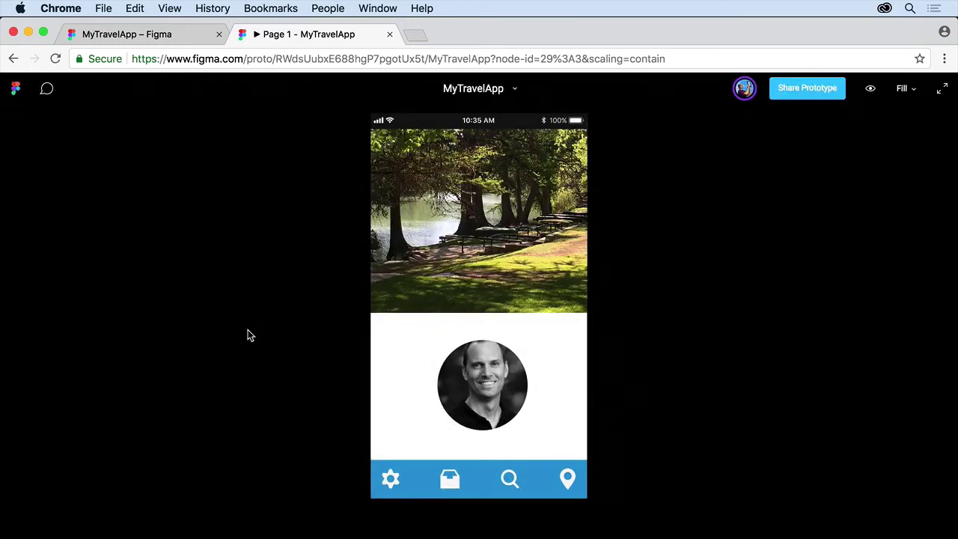
Close the prototype, zoom out to all three frames, and drag the flow-start marker onto Home
{"action": "left_click", "coordinate": [390, 34]}
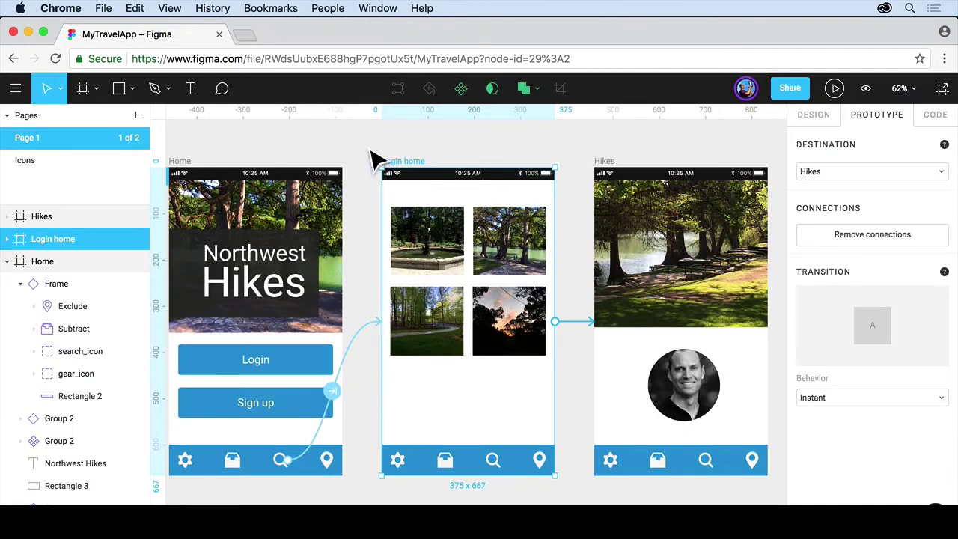
{"action": "key", "text": "minus"}
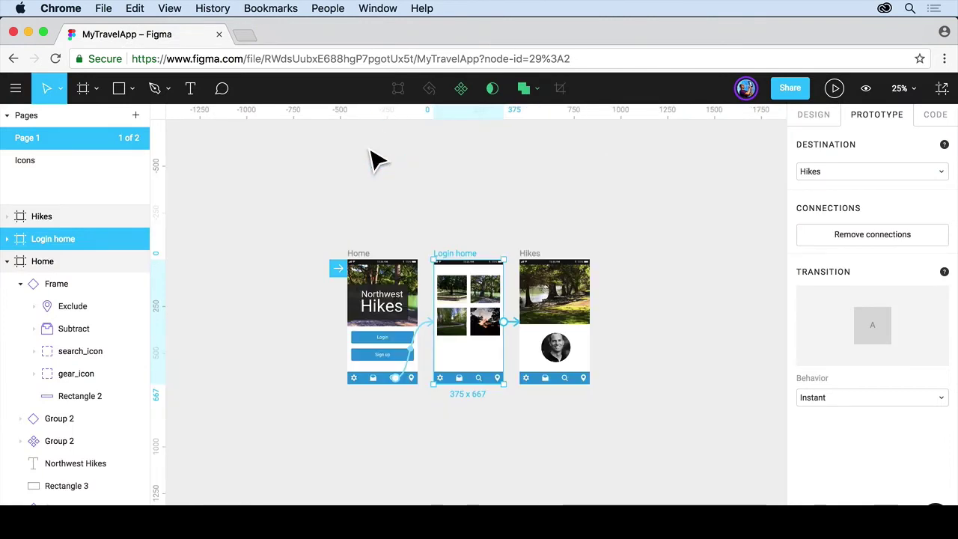
{"action": "left_click", "coordinate": [379, 199]}
{"action": "left_click_drag", "start_coordinate": [479, 292], "coordinate": [471, 242]}
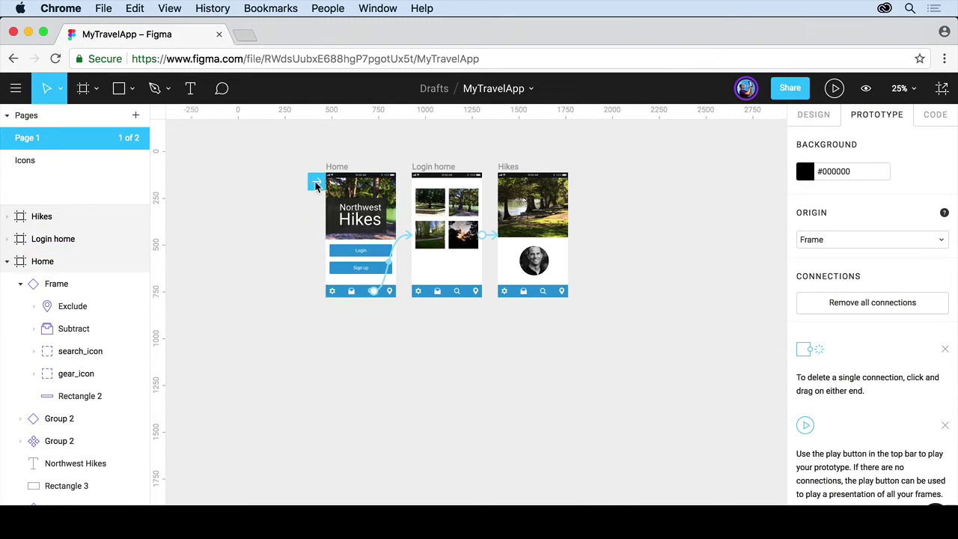
{"action": "mouse_move", "coordinate": [315, 184]}
{"action": "left_mouse_down"}
{"action": "mouse_move", "coordinate": [408, 188]}
{"action": "mouse_move", "coordinate": [324, 187]}
{"action": "left_mouse_up"}
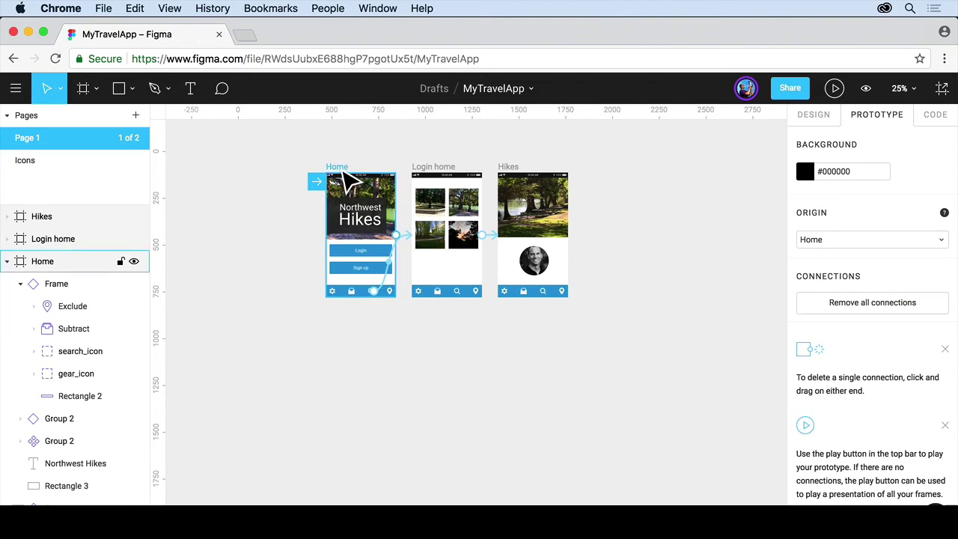
Alt-drag a copy of the Home frame below the original and select the Rectangle tool
{"action": "left_click", "coordinate": [348, 179]}
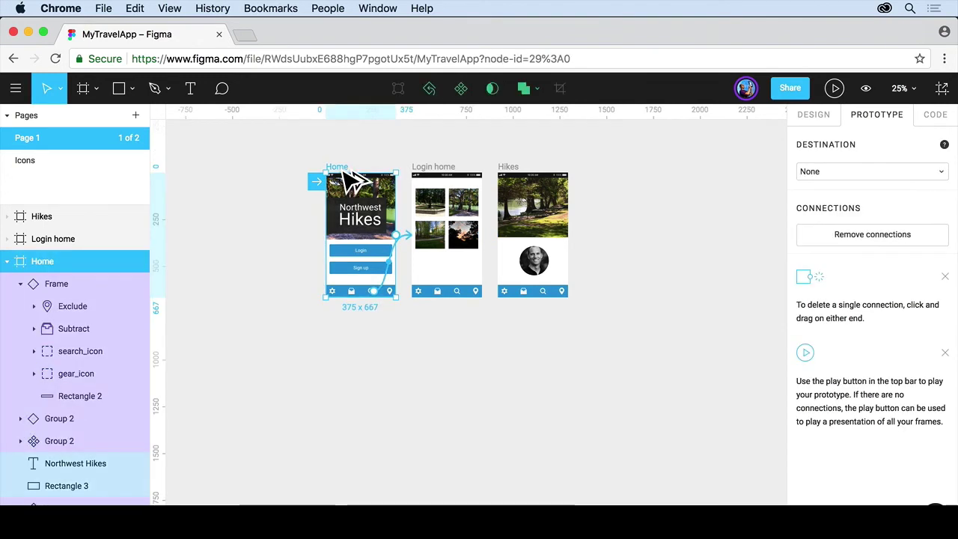
{"action": "left_click_drag", "start_coordinate": [349, 180], "coordinate": [347, 323]}
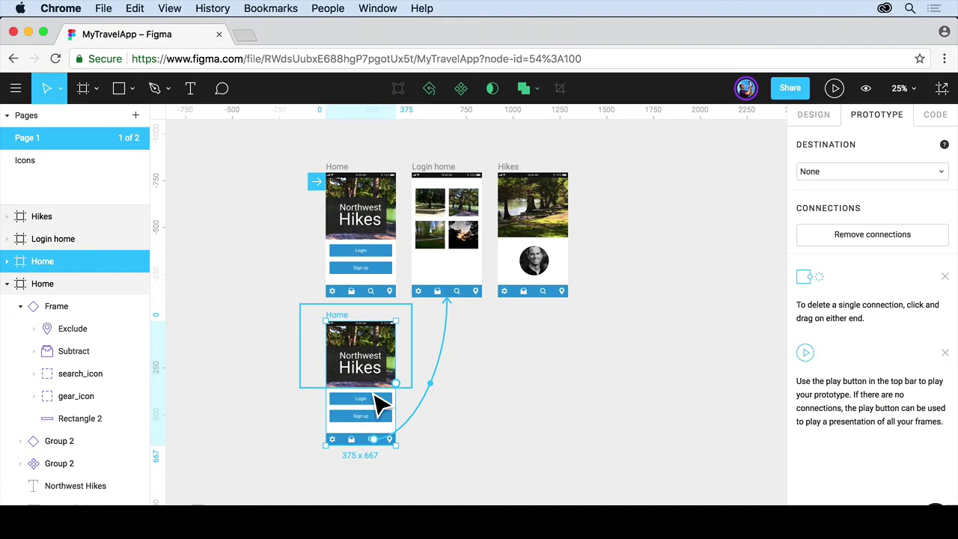
{"action": "left_click", "coordinate": [118, 89]}
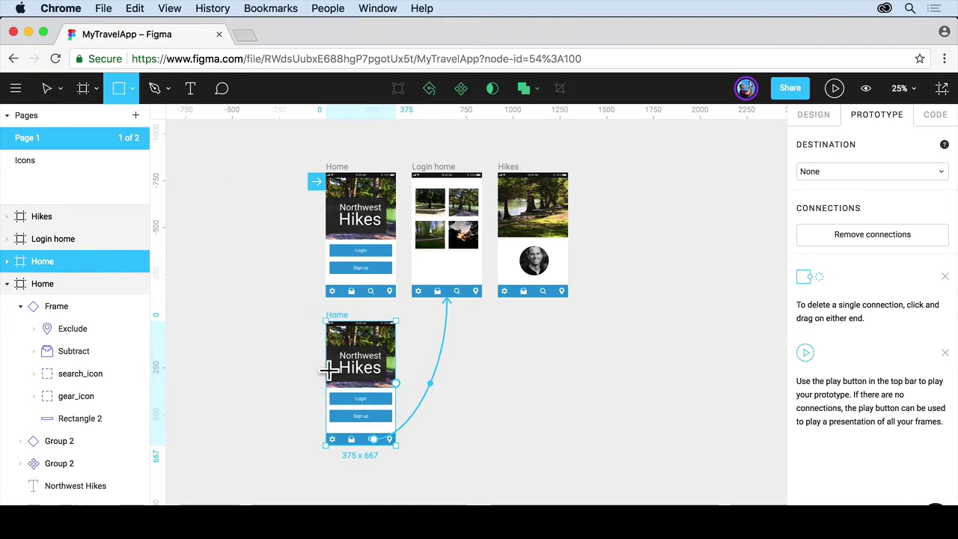
Draw Rectangle 4 over the duplicate Home frame, stretching it to 375 × 667 over the status bar
{"action": "key", "text": "shift+2"}
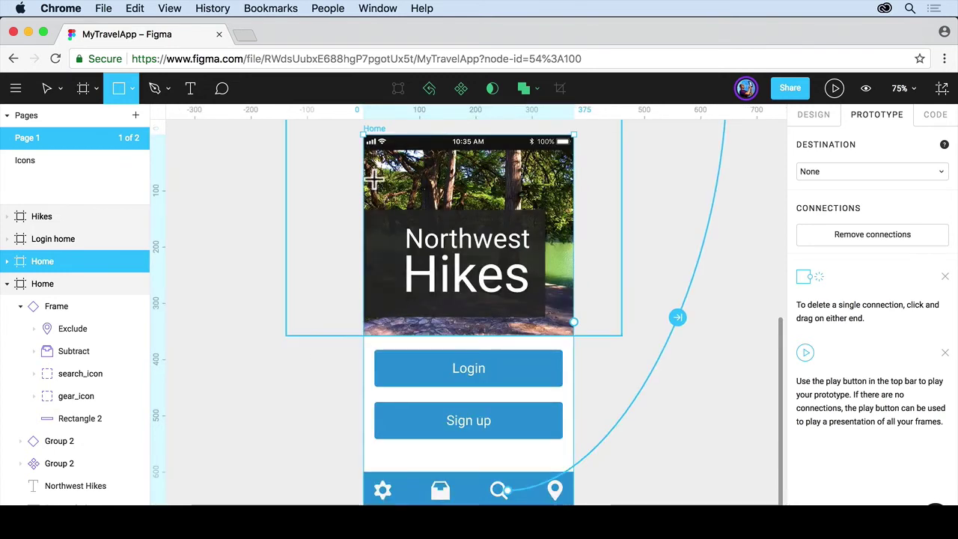
{"action": "left_click_drag", "start_coordinate": [365, 141], "coordinate": [578, 510]}
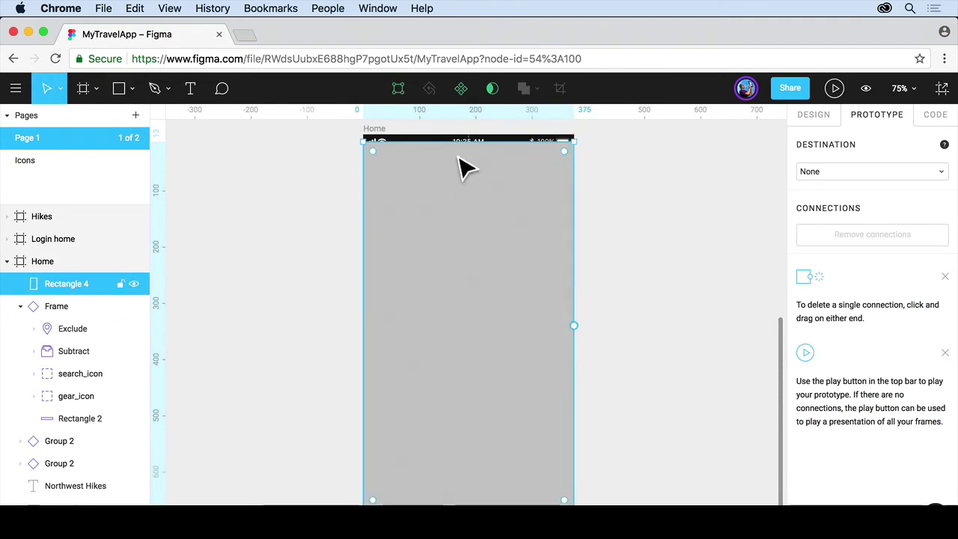
{"action": "left_click_drag", "start_coordinate": [464, 150], "coordinate": [464, 143]}
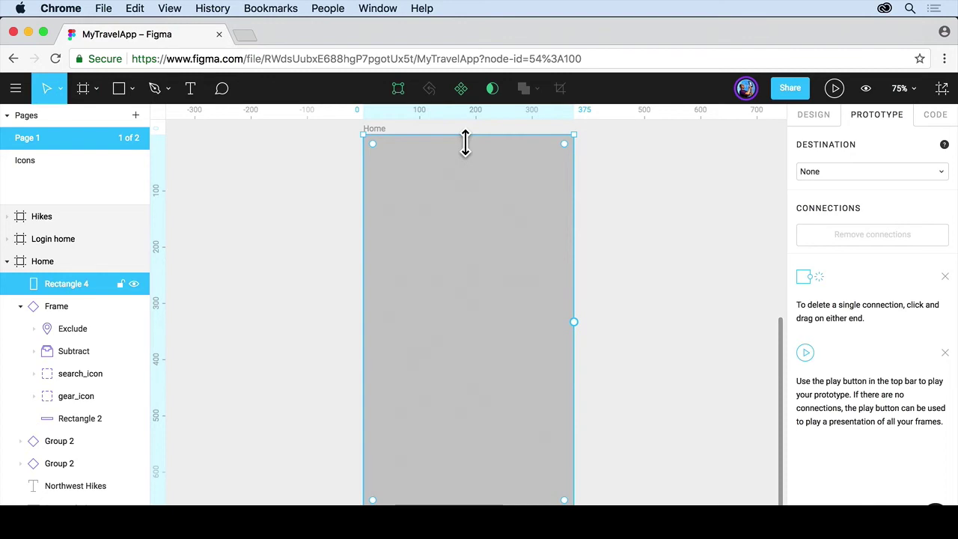
{"action": "left_click", "coordinate": [820, 120]}
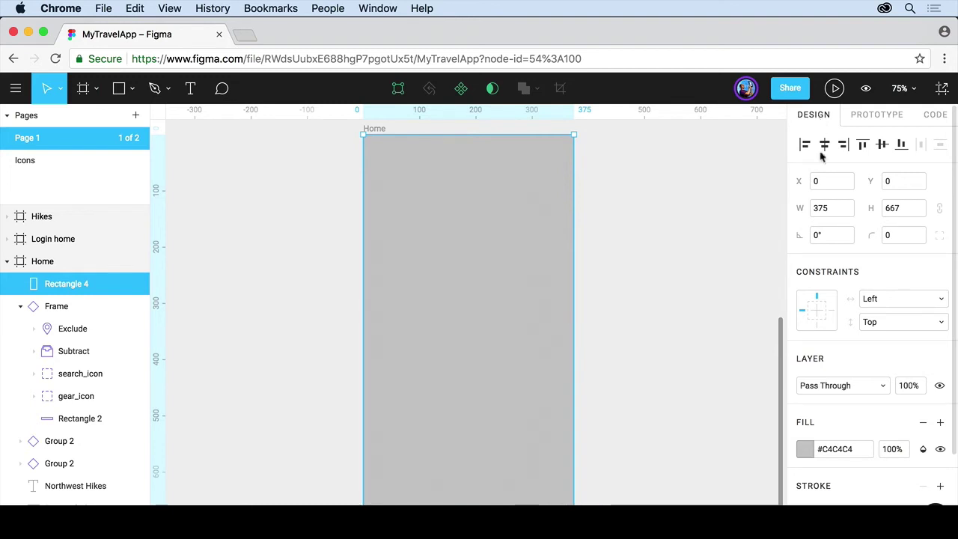
Fill Rectangle 4 with near-black #1A1A1A
{"action": "left_click", "coordinate": [805, 449]}
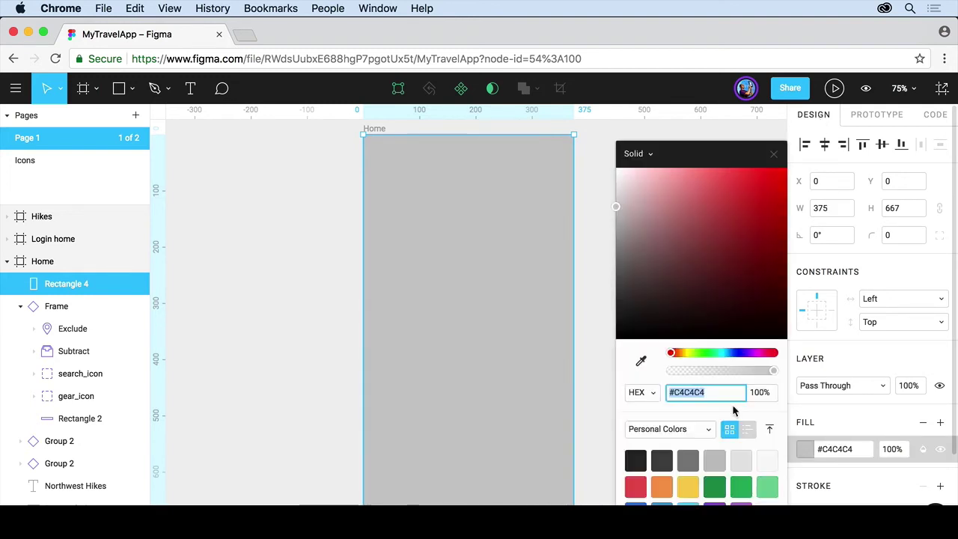
{"action": "left_click_drag", "start_coordinate": [625, 286], "coordinate": [616, 322]}
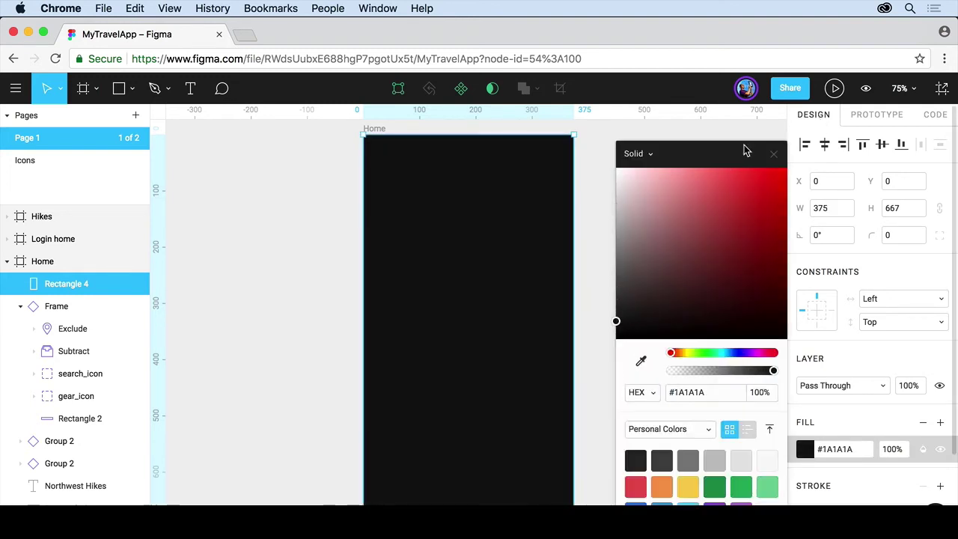
{"action": "left_click", "coordinate": [775, 154]}
Add a Background Blur effect to Rectangle 4
{"action": "scroll", "coordinate": [939, 404], "scroll_direction": "down", "scroll_amount": 3}
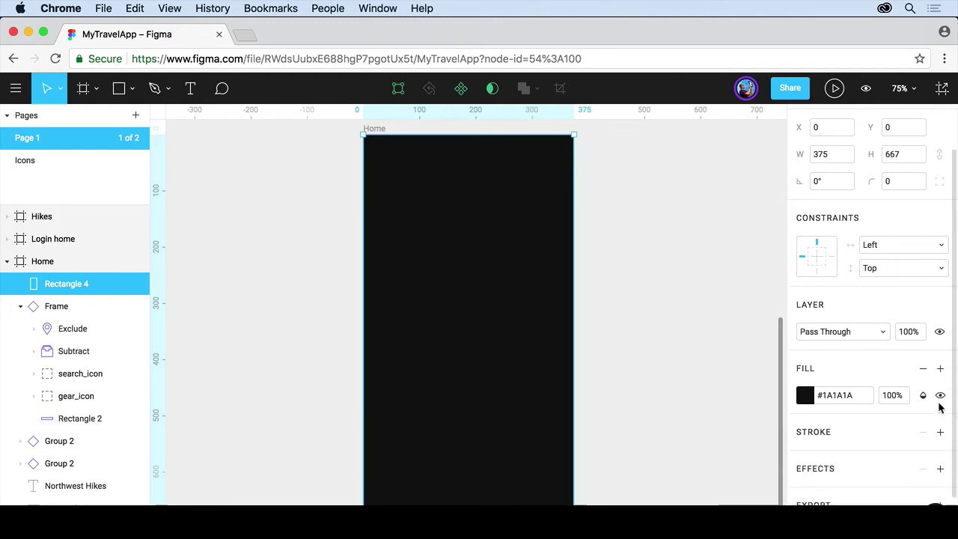
{"action": "left_click", "coordinate": [941, 420]}
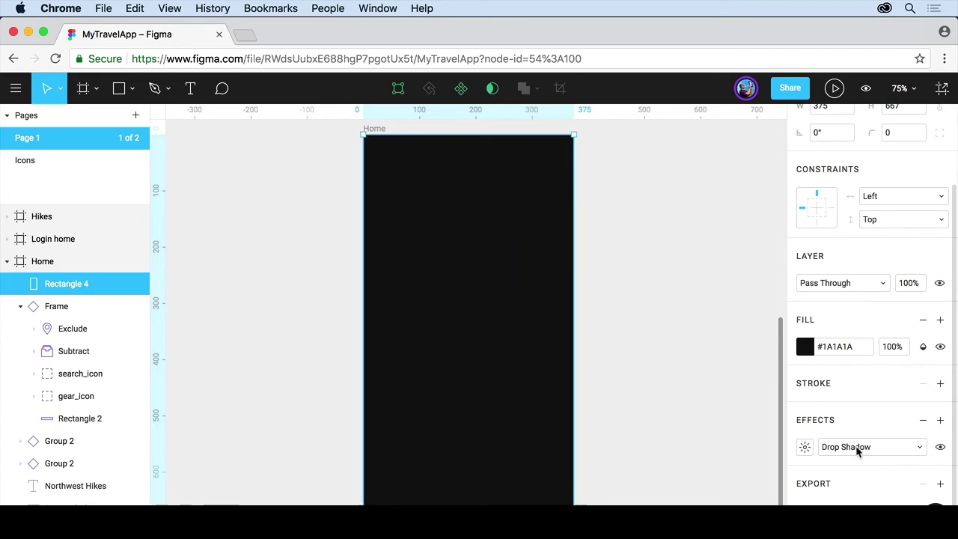
{"action": "left_click", "coordinate": [921, 447]}
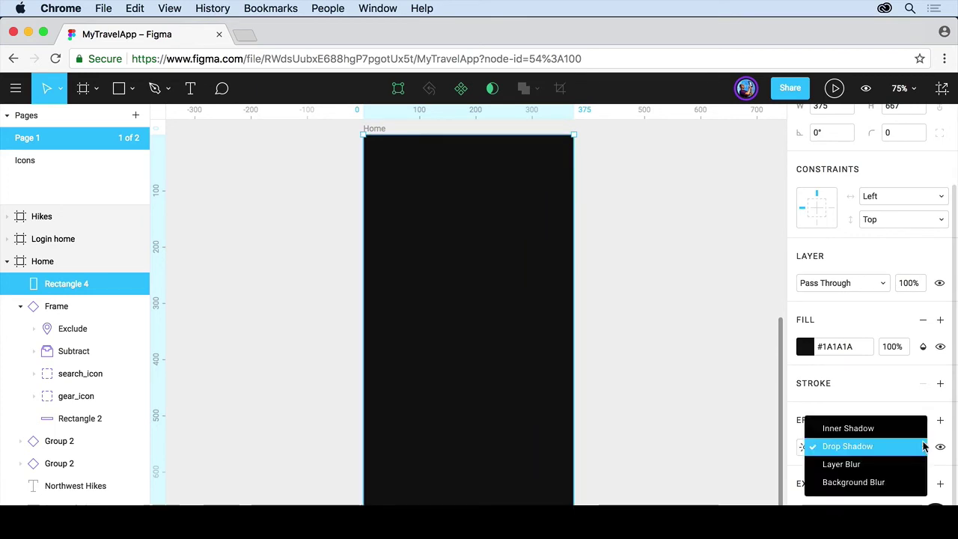
{"action": "left_click", "coordinate": [891, 484]}
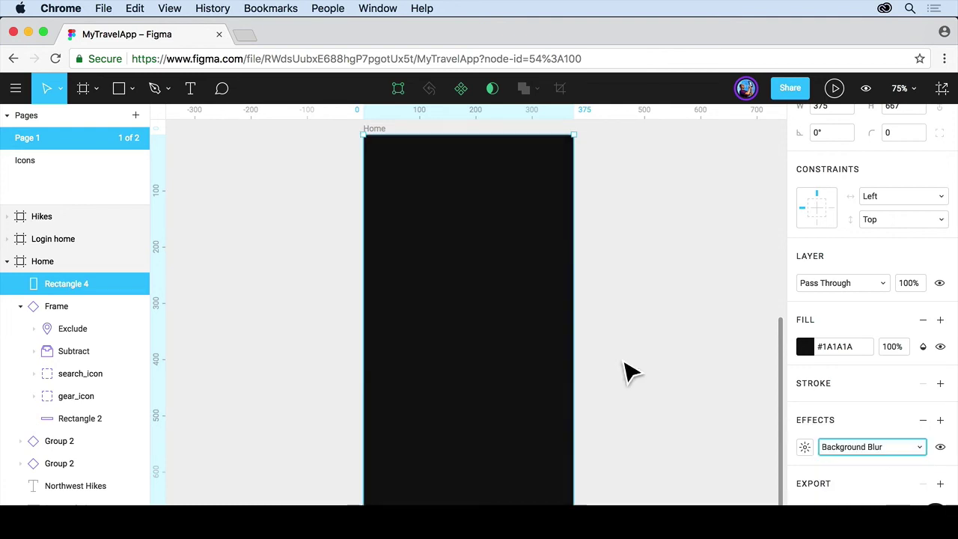
Set the overlay rectangle's fill opacity to 80%
{"action": "left_click", "coordinate": [894, 349]}
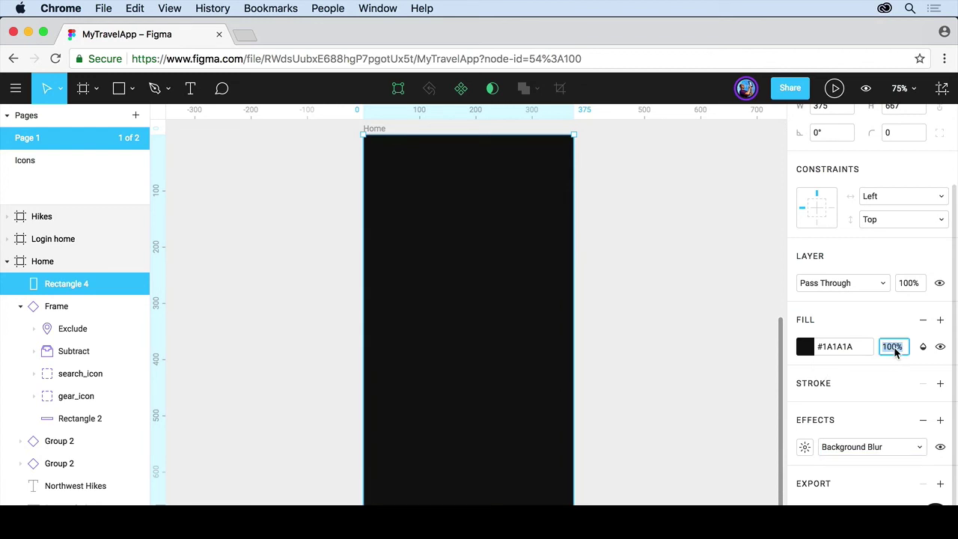
{"action": "key", "text": "shift+Down"}
{"action": "key", "text": "shift+Down"}
{"action": "key", "text": "shift+Down"}
{"action": "key", "text": "shift+Down"}
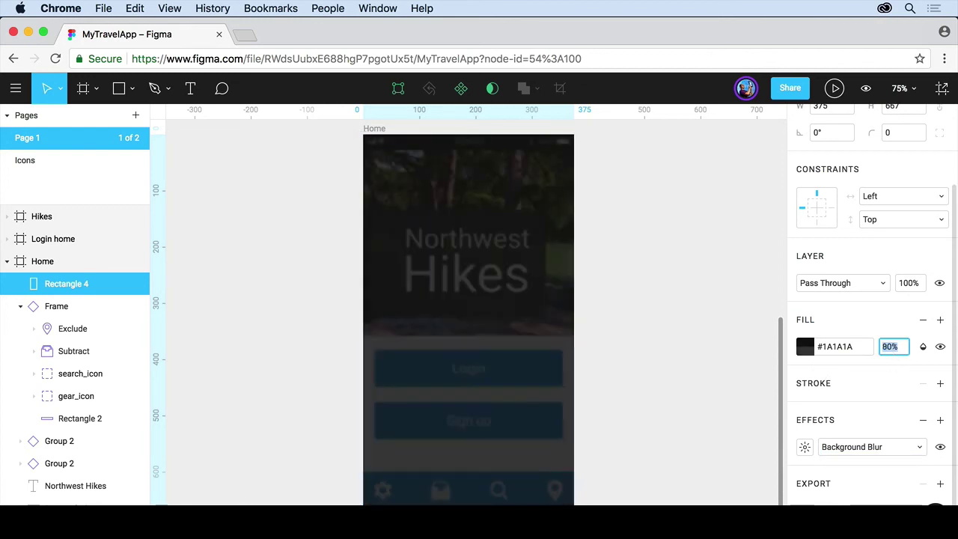
{"action": "key", "text": "shift+Down"}
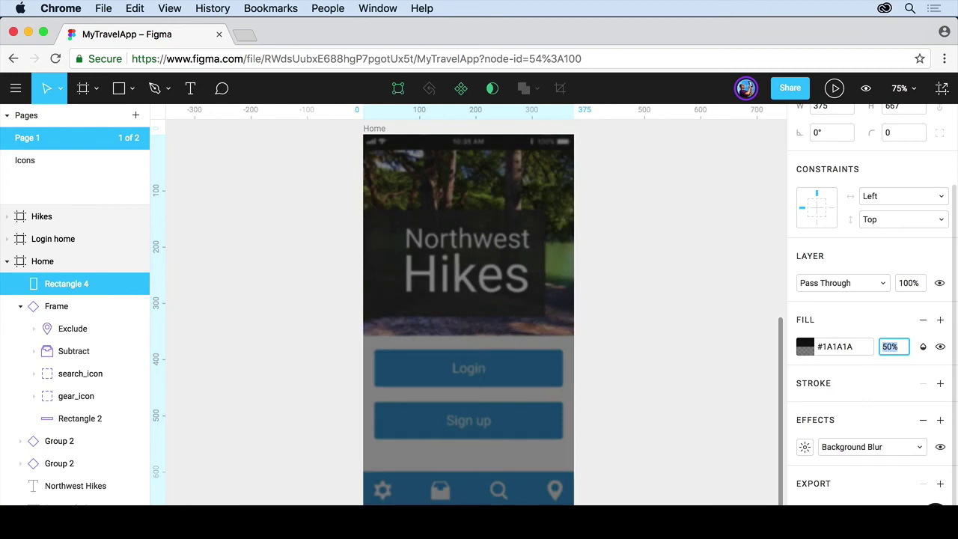
{"action": "key", "text": "shift+Up"}
{"action": "key", "text": "shift+Up"}
{"action": "key", "text": "shift+Up"}
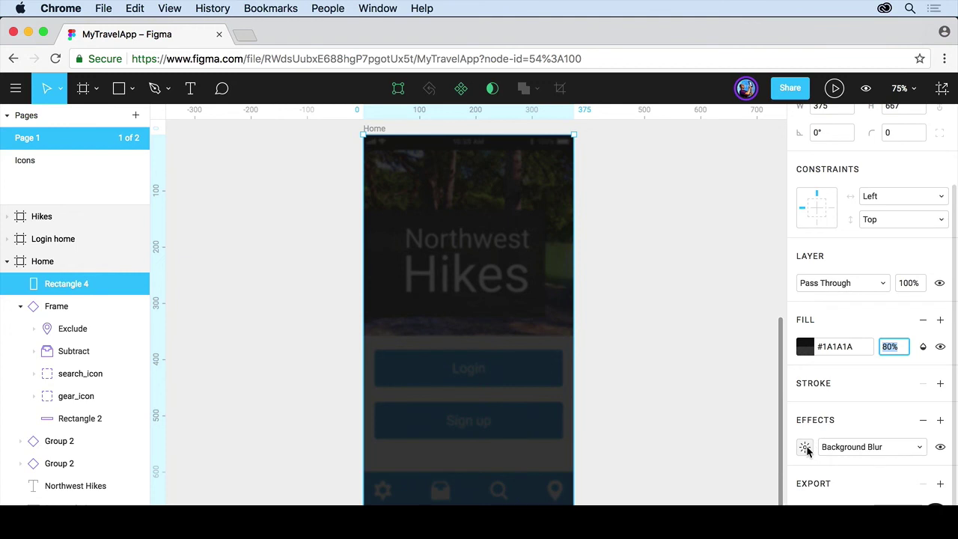
Raise the rectangle's Background Blur to 23 and deselect it
{"action": "left_click", "coordinate": [806, 448]}
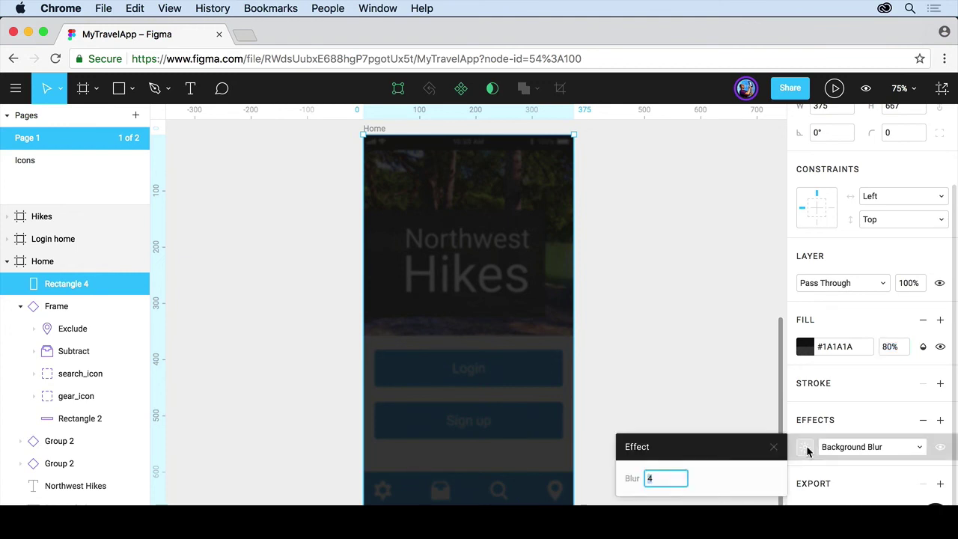
{"action": "key", "text": "Up"}
{"action": "key", "text": "Up"}
{"action": "key", "text": "Up"}
{"action": "key", "text": "Up"}
{"action": "key", "text": "Up"}
{"action": "key", "text": "Up"}
{"action": "key", "text": "Up"}
{"action": "key", "text": "Up"}
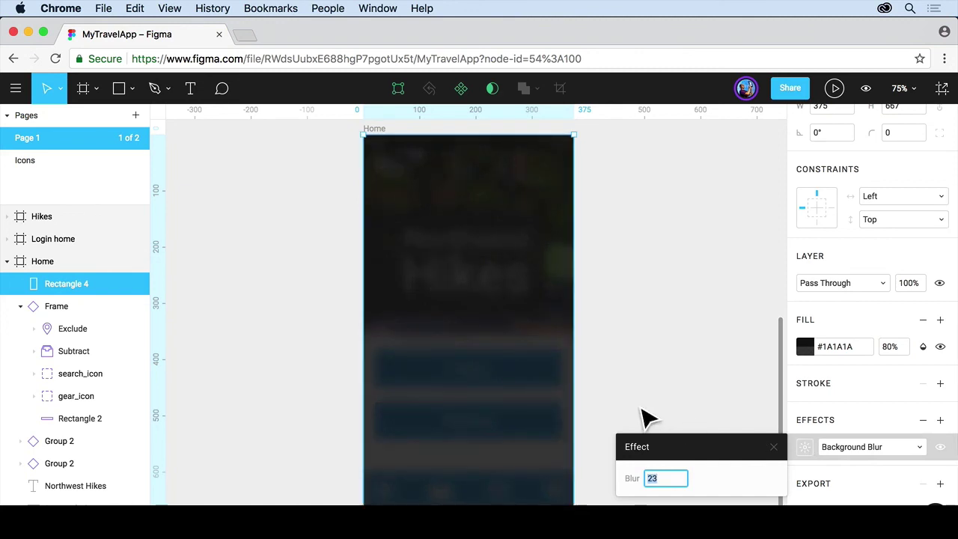
{"action": "left_click", "coordinate": [642, 417]}
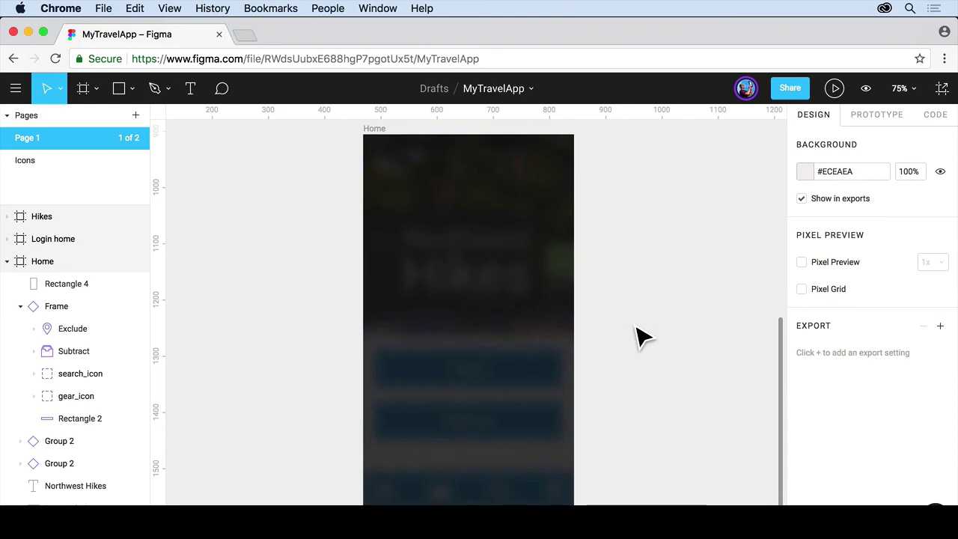
{"action": "scroll", "coordinate": [642, 337], "scroll_direction": "down", "scroll_amount": 10}
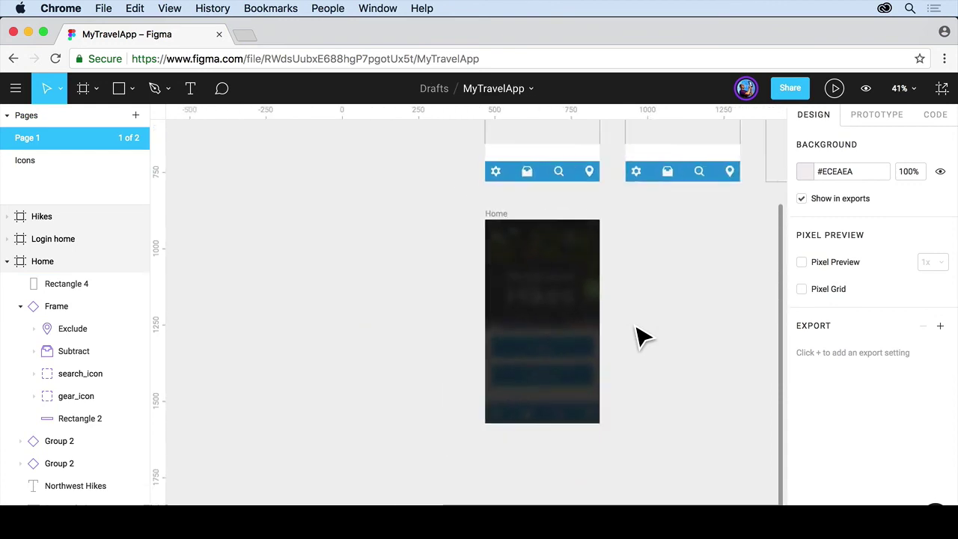
{"action": "scroll", "coordinate": [642, 337], "scroll_direction": "down", "scroll_amount": 2}
{"action": "scroll", "coordinate": [642, 337], "scroll_direction": "right", "scroll_amount": 1}
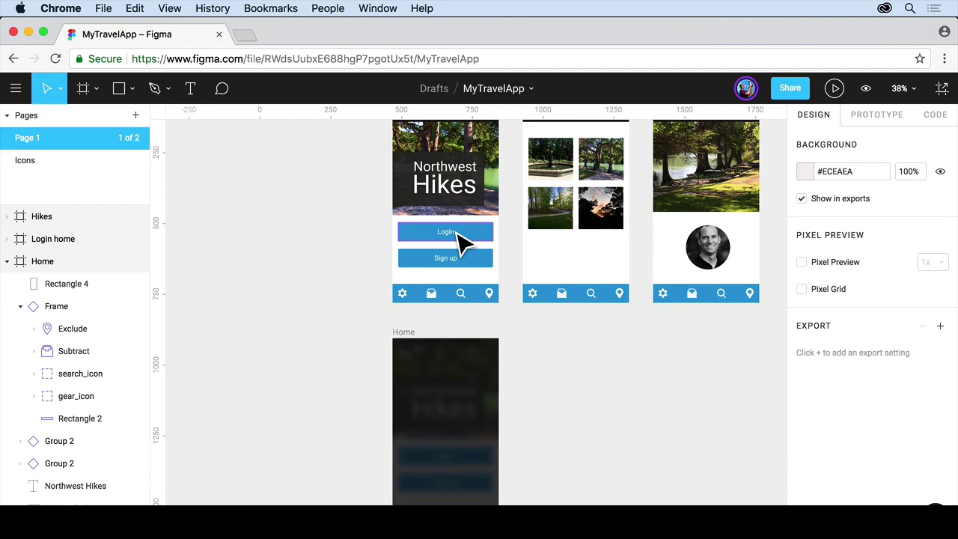
{"action": "scroll", "coordinate": [347, 242], "scroll_direction": "right", "scroll_amount": 5}
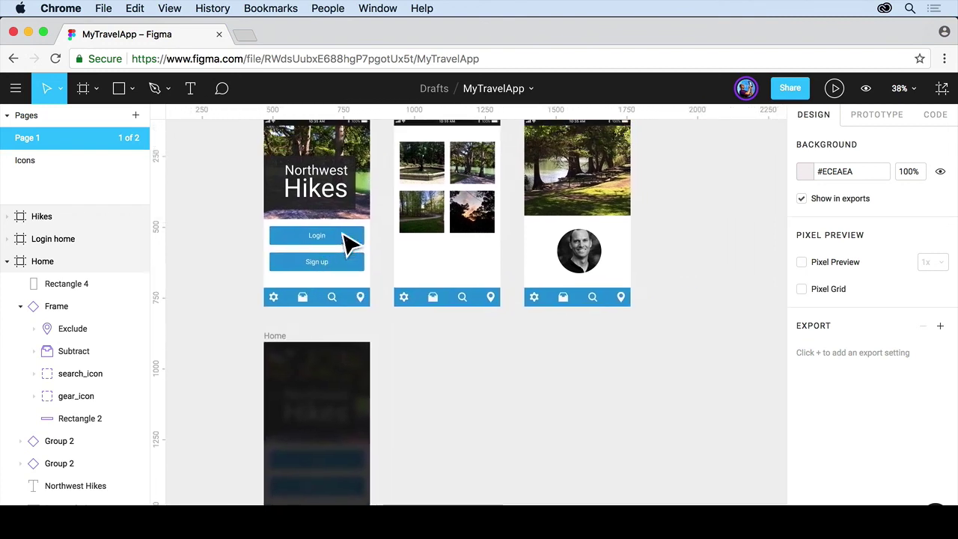